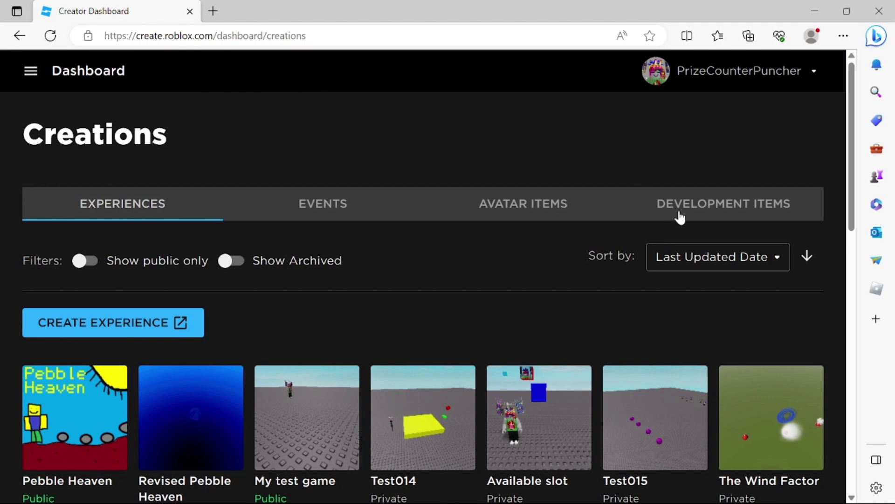
- Start a new decal upload under Development Items and load Photo.jpg from Downloads
left_click(702, 212)
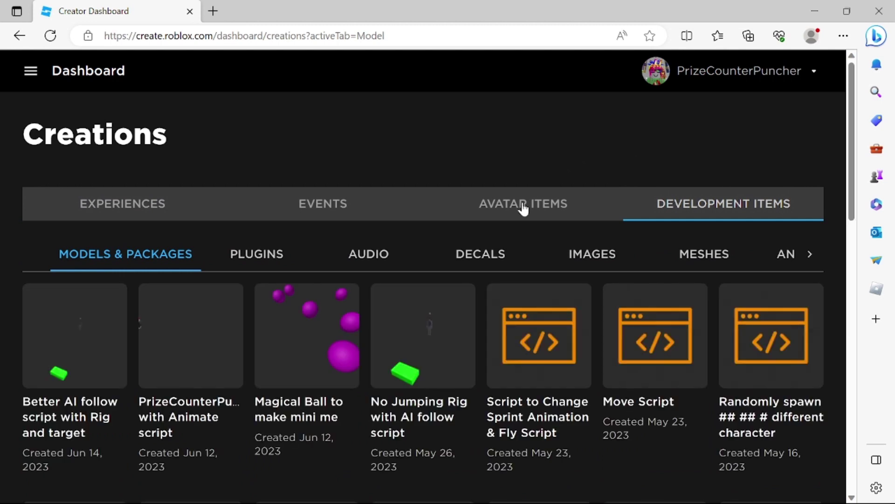
left_click(500, 255)
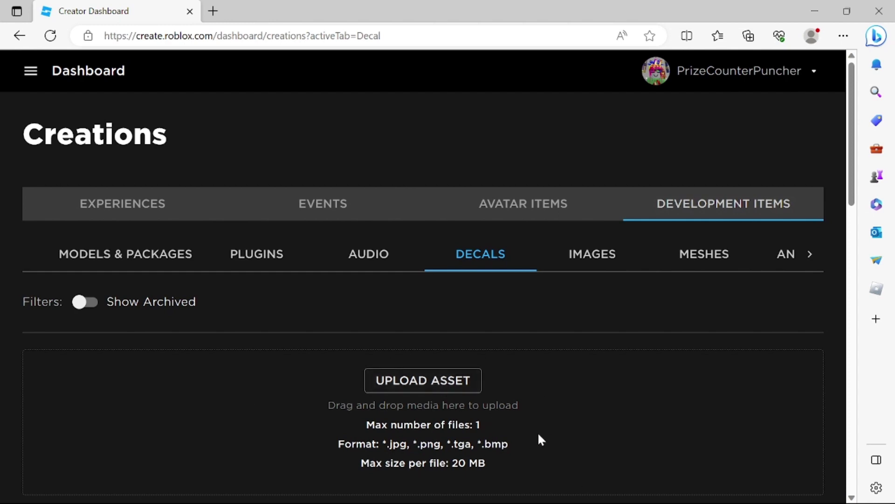
left_click(412, 382)
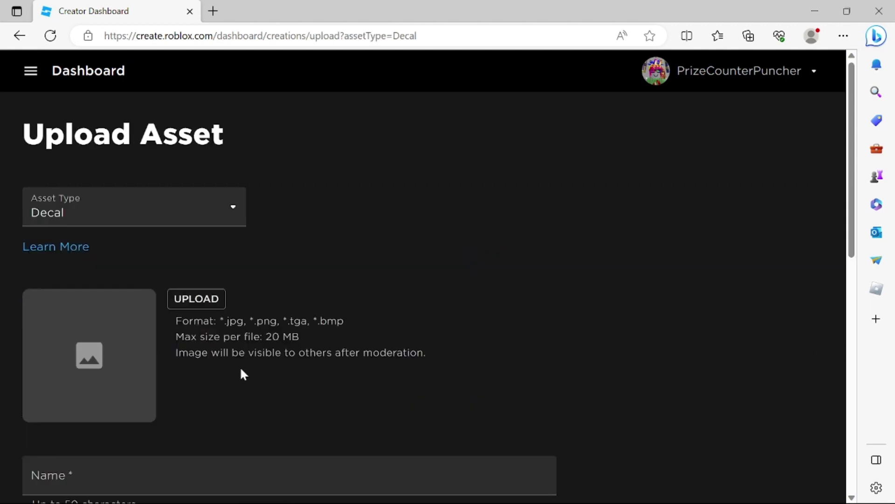
left_click(209, 302)
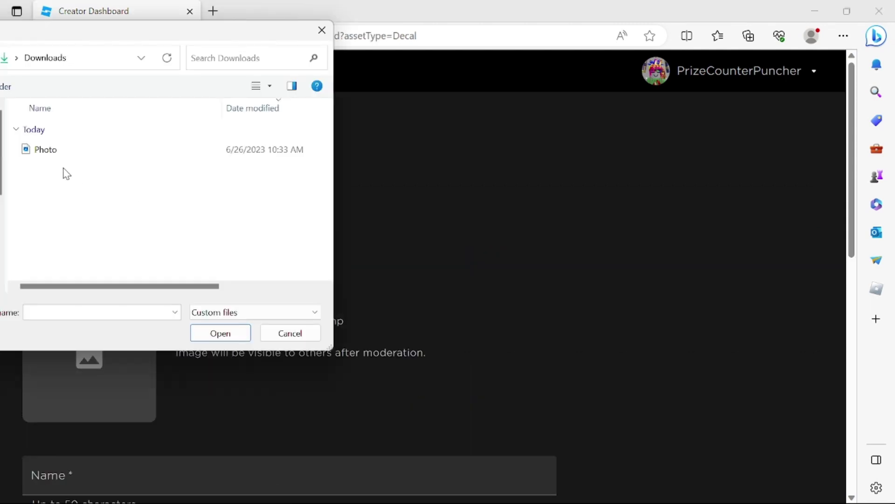
left_click(48, 154)
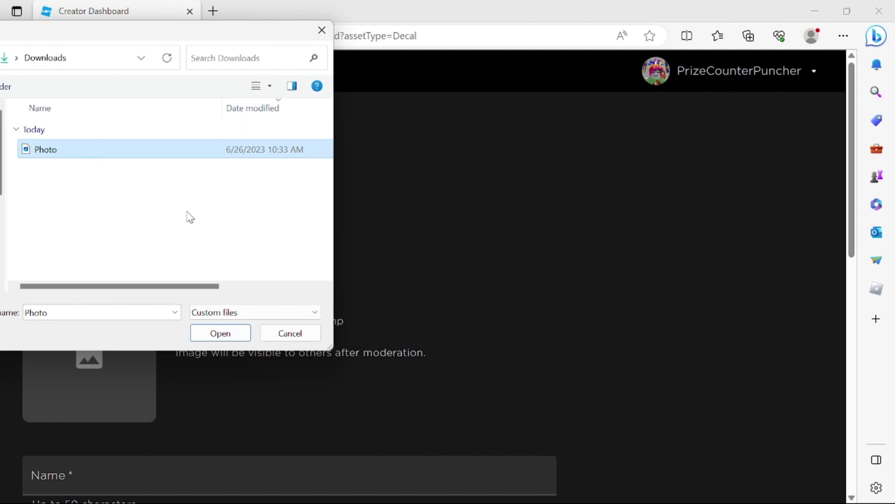
left_click(235, 334)
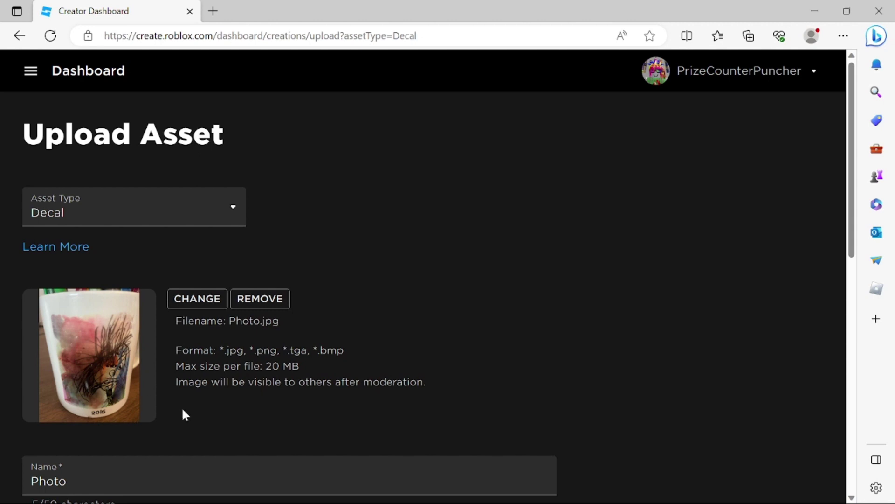
- Rename the decal to 'Roblox kid'
scroll(181, 406, "down", 3)
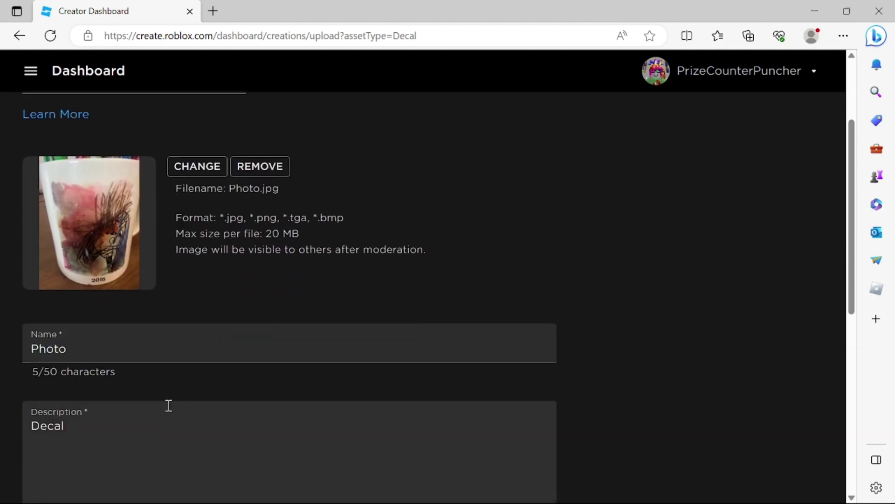
double_click(74, 345)
type("Ro")
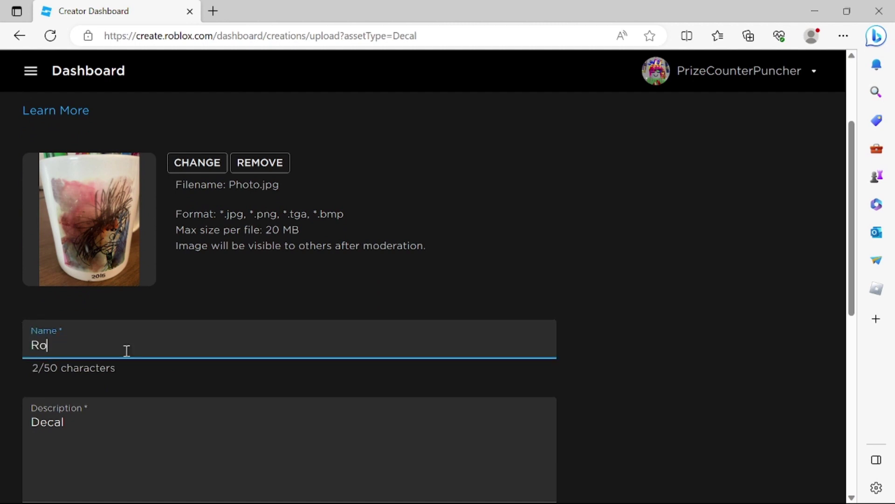
type("blox kid")
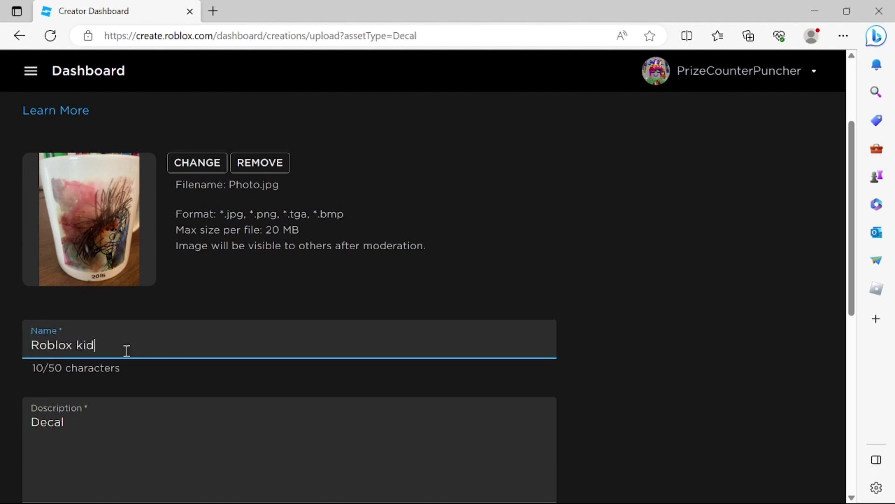
- Copy 'Roblox kid' into the Description and upload the decal
left_click_drag(93, 346, 29, 334)
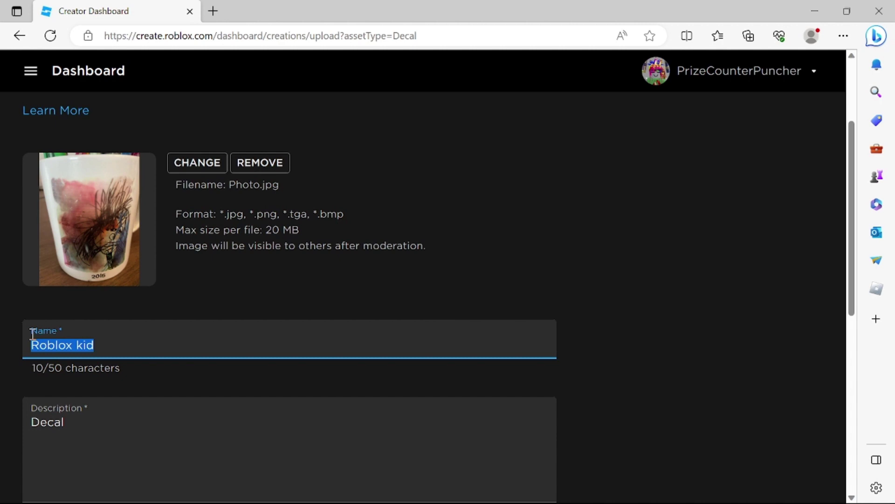
right_click(47, 346)
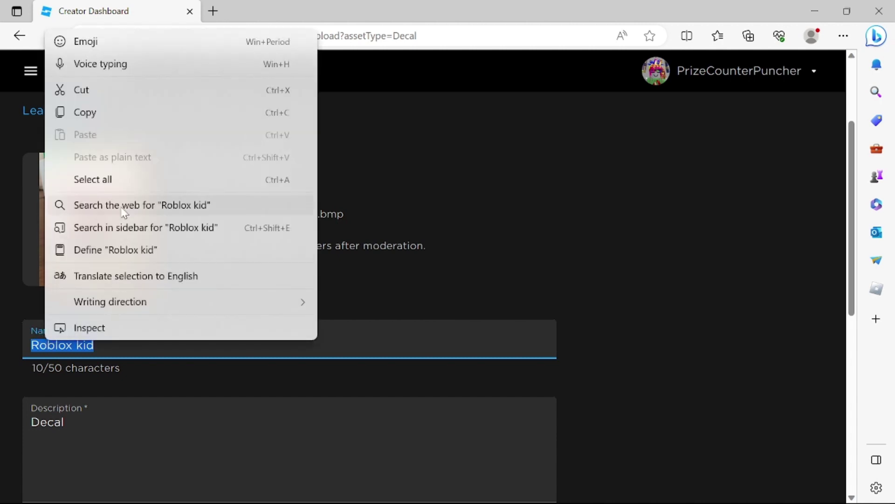
left_click(116, 112)
double_click(60, 421)
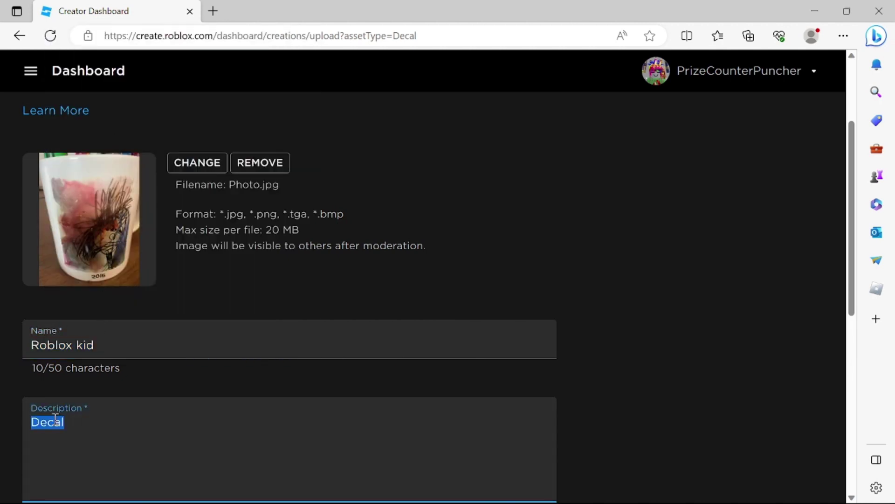
key("ctrl+v")
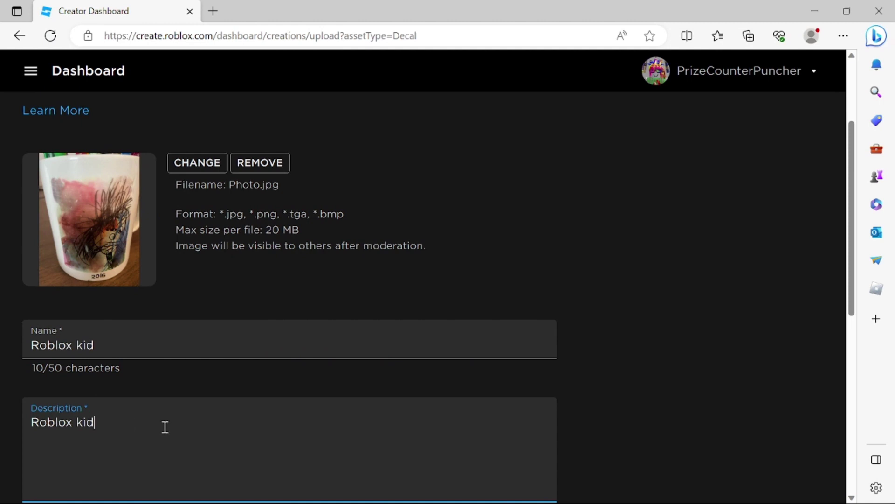
scroll(164, 426, "down", 3)
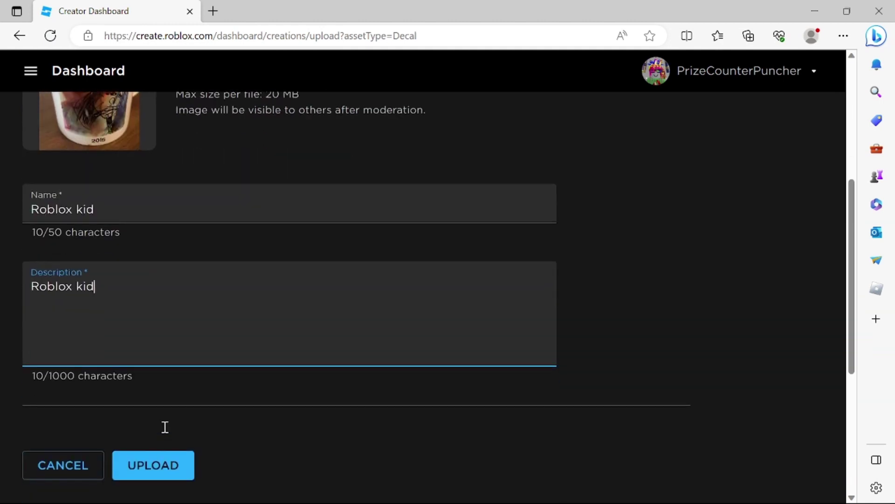
left_click(169, 476)
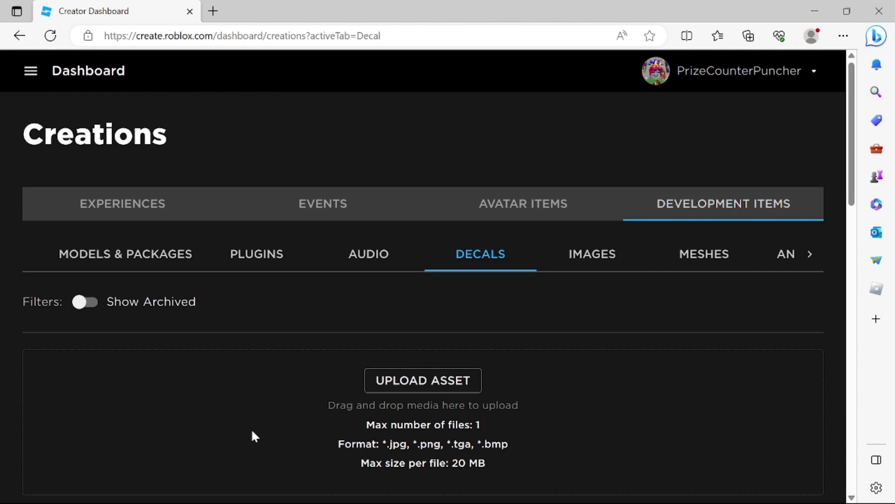
- Scroll the Decals list to check the new Roblox kid decal's thumbnail
scroll(252, 436, "down", 3)
scroll(252, 436, "down", 1)
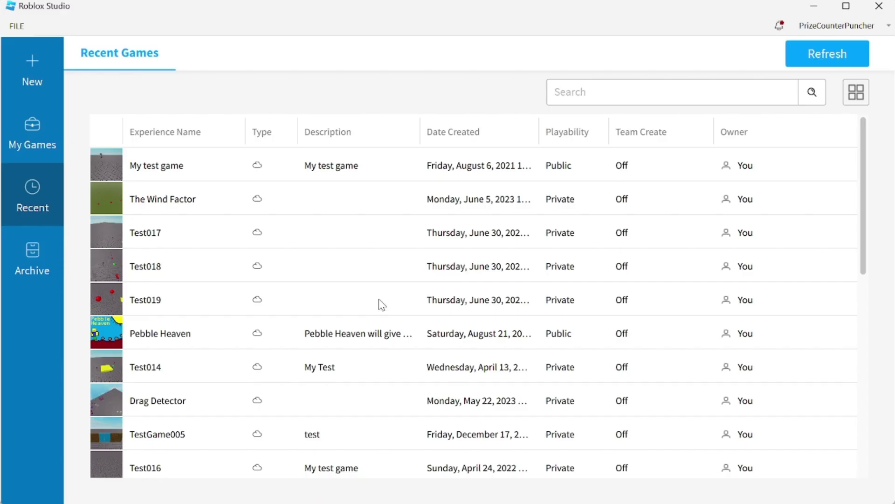
- Create a new place from a template and move an inserted block forward on the baseplate
left_click(45, 73)
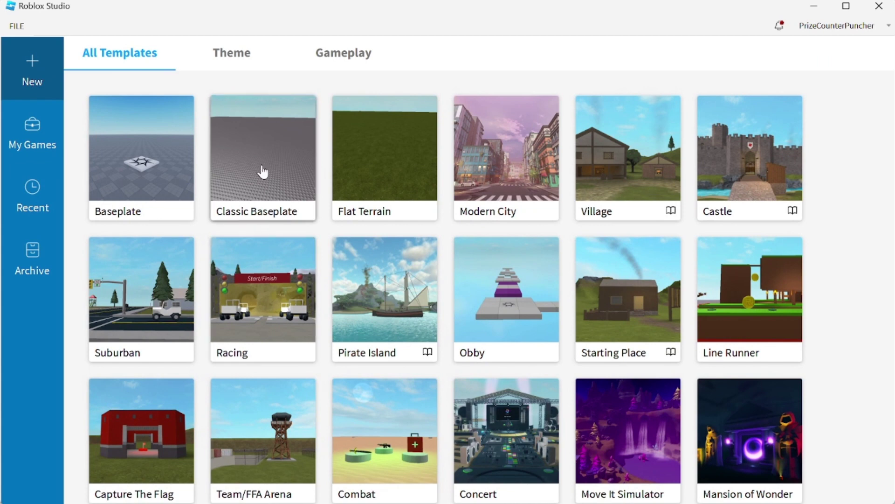
left_click(363, 180)
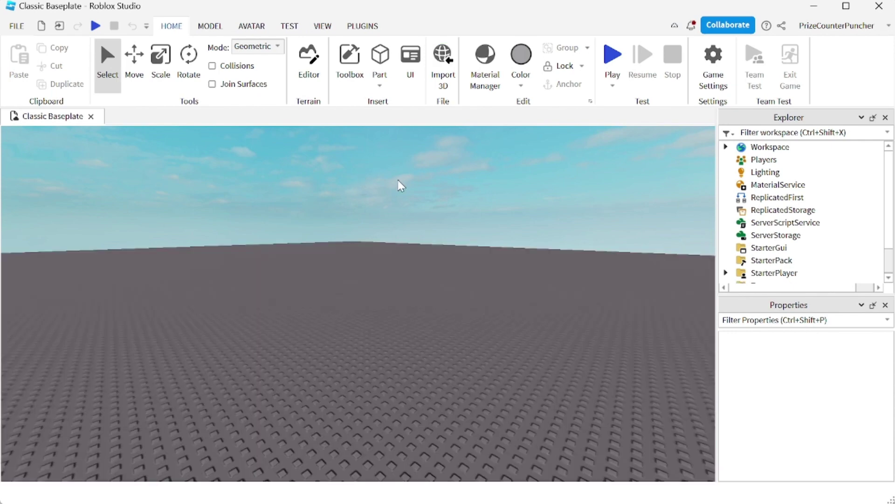
left_click(380, 63)
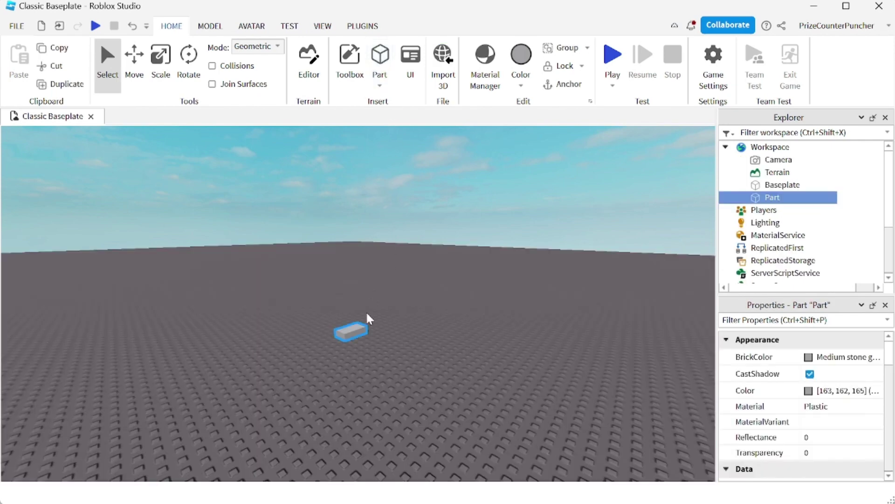
left_click_drag(356, 326, 366, 386)
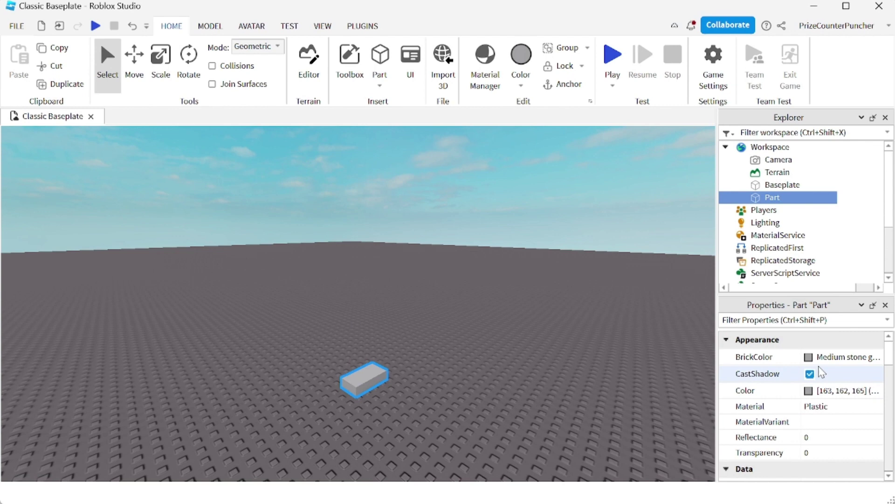
- Colour the block Really red and scale it into a large cube
left_click(820, 358)
left_click(840, 349)
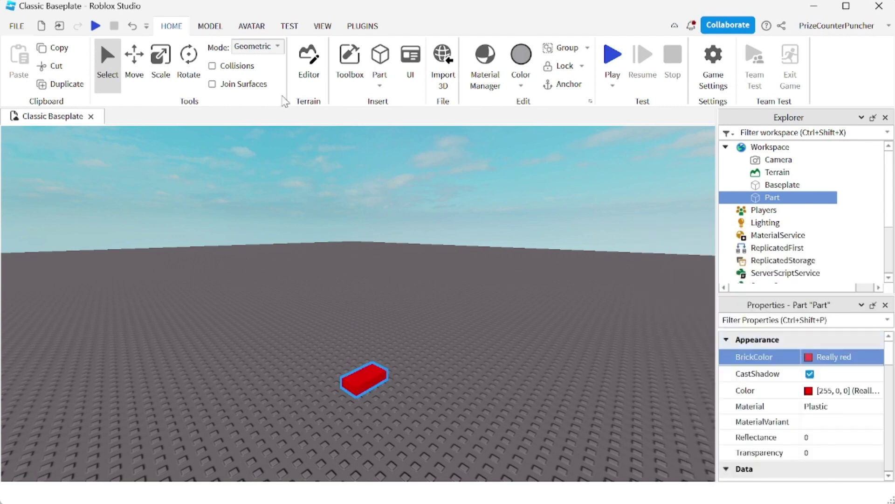
left_click(160, 70)
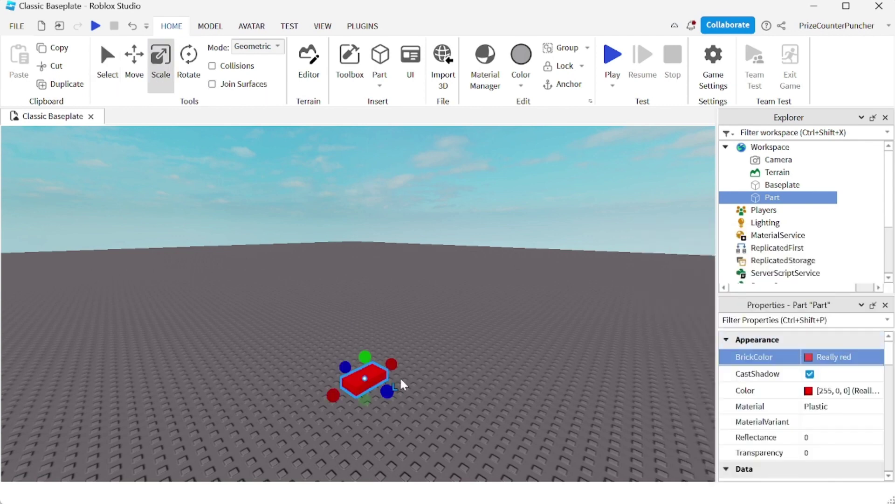
left_click_drag(402, 385, 442, 405)
left_click_drag(400, 361, 402, 304)
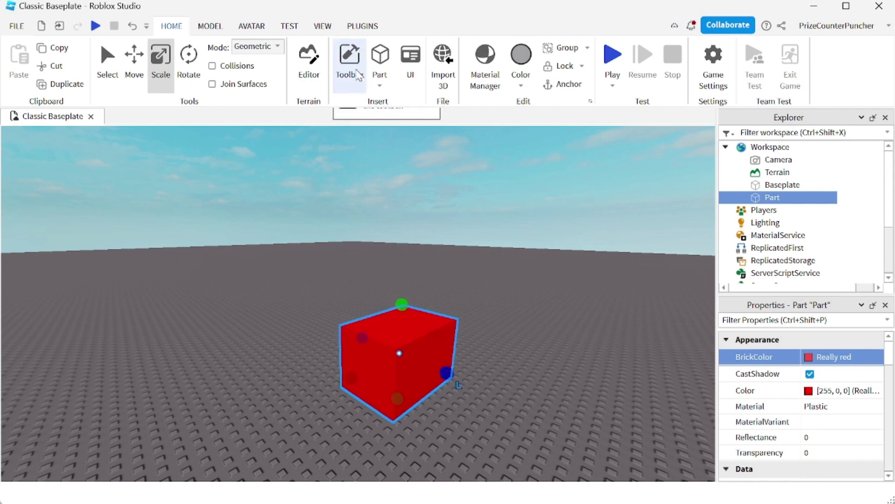
- Insert the Roblox kid image from the Toolbox's Creations Images into the red cube
left_click(357, 74)
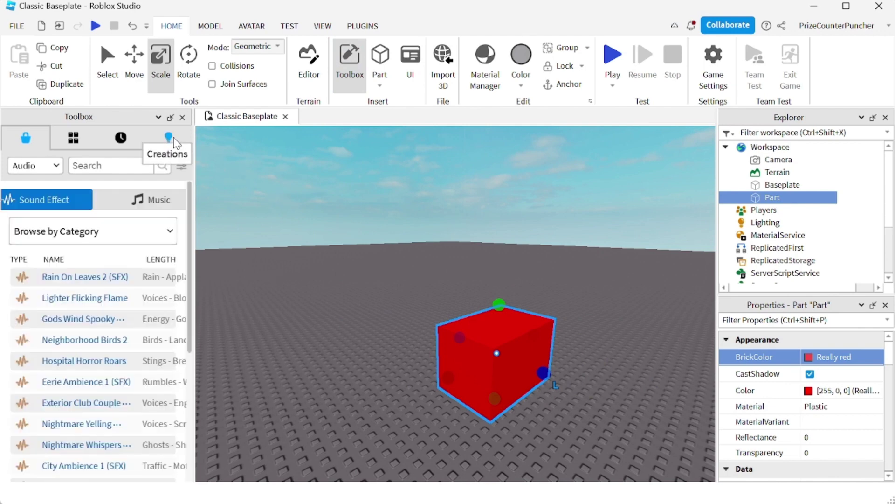
left_click(174, 141)
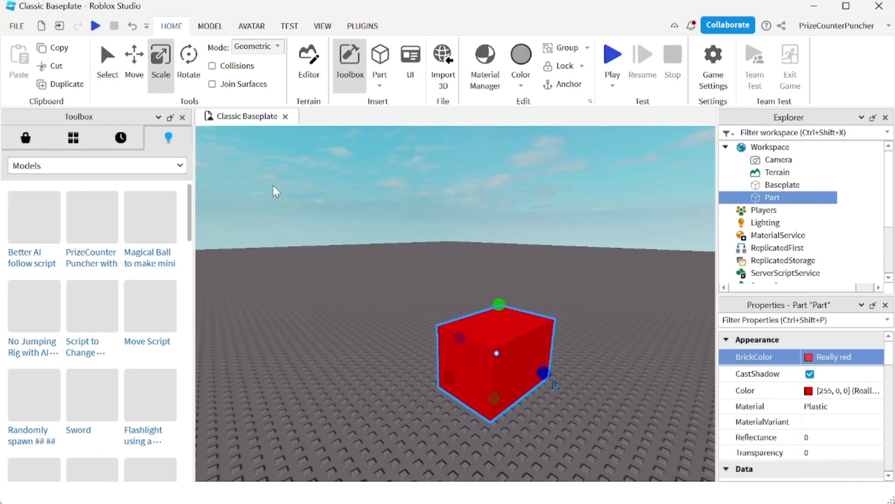
left_click(91, 167)
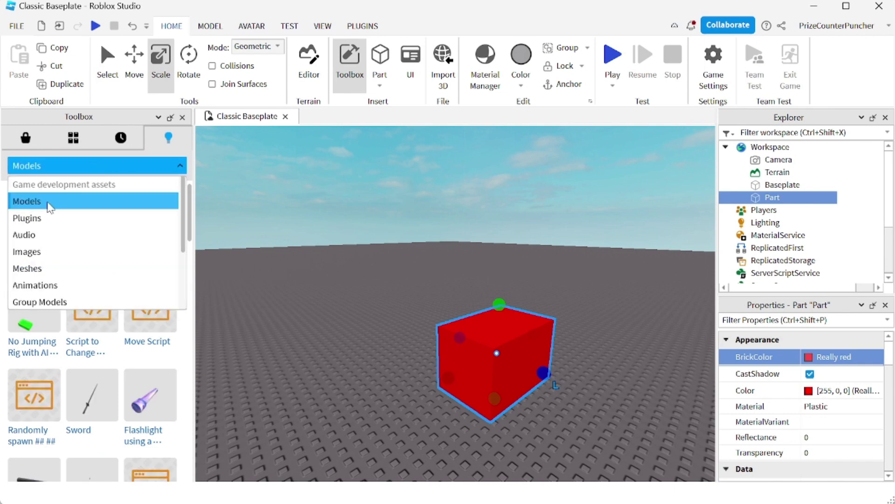
left_click(46, 251)
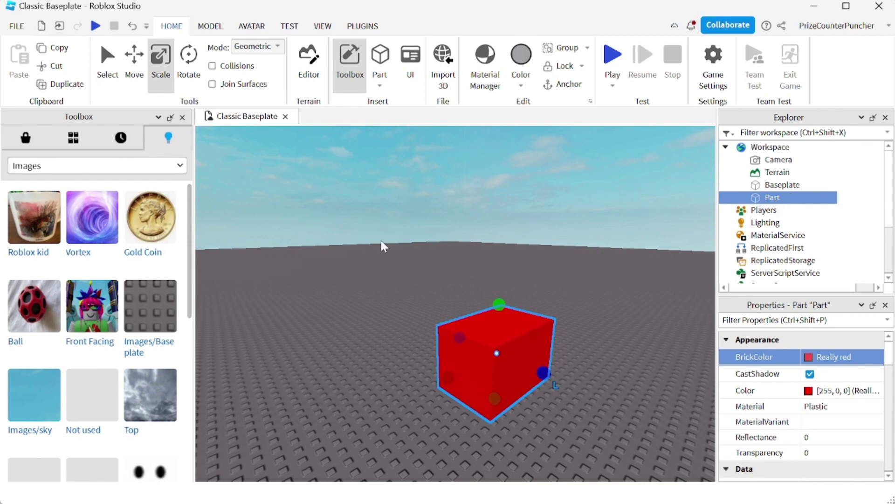
mouse_move(47, 223)
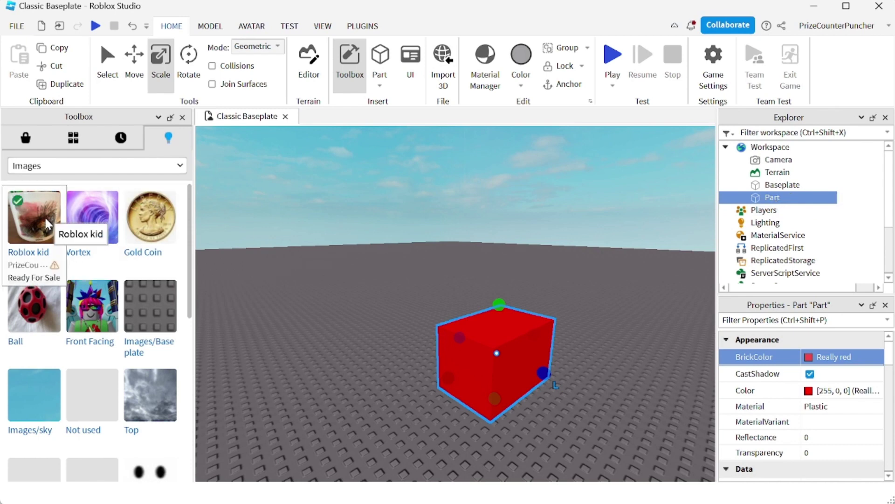
left_click(47, 223)
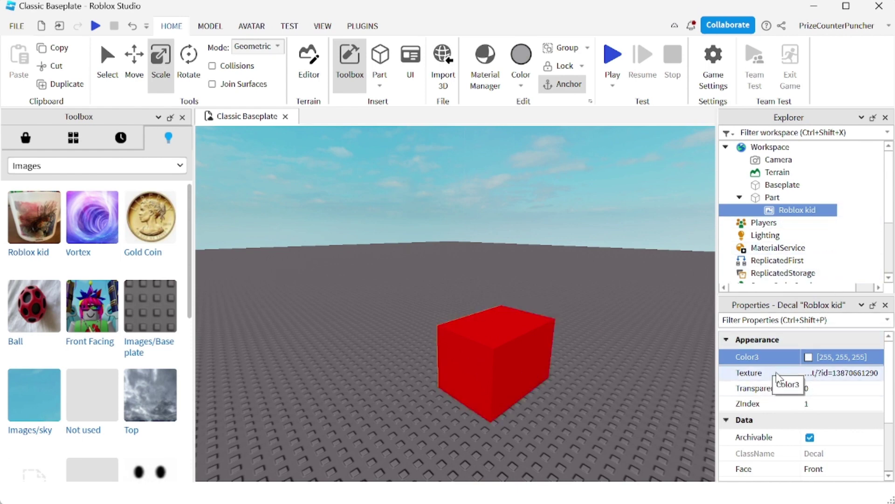
- Set the Roblox kid decal's Face property to Top
scroll(788, 394, "down", 3)
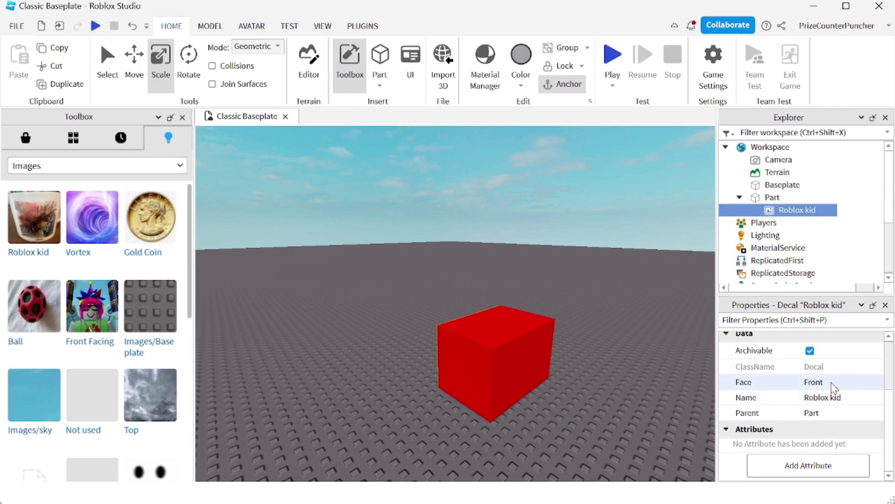
left_click(833, 385)
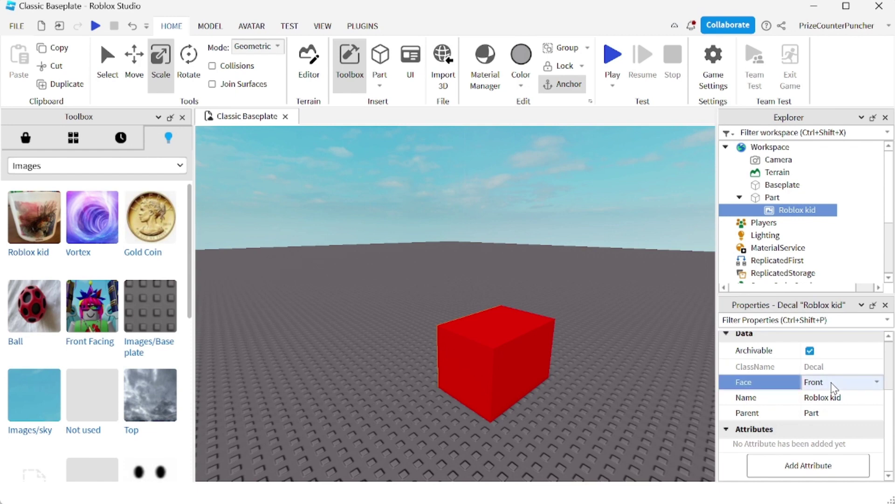
left_click(834, 385)
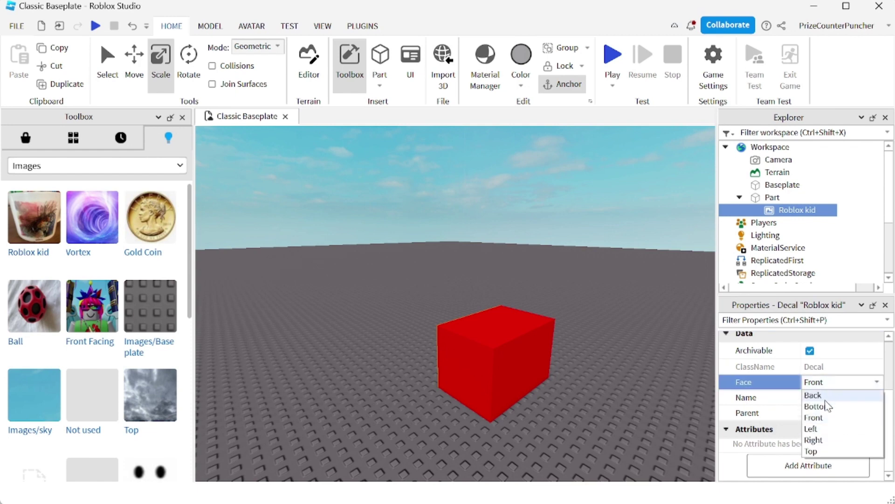
left_click(821, 451)
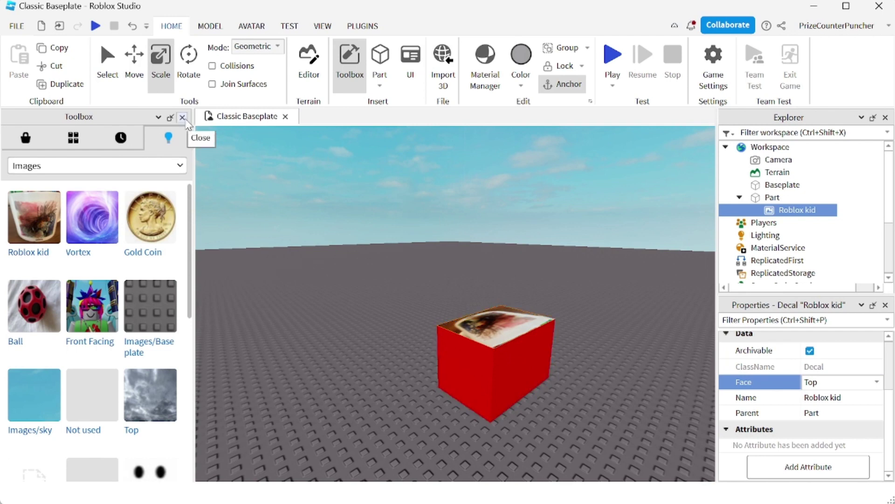
- Close the Toolbox and launch a play test of the place
left_click(182, 117)
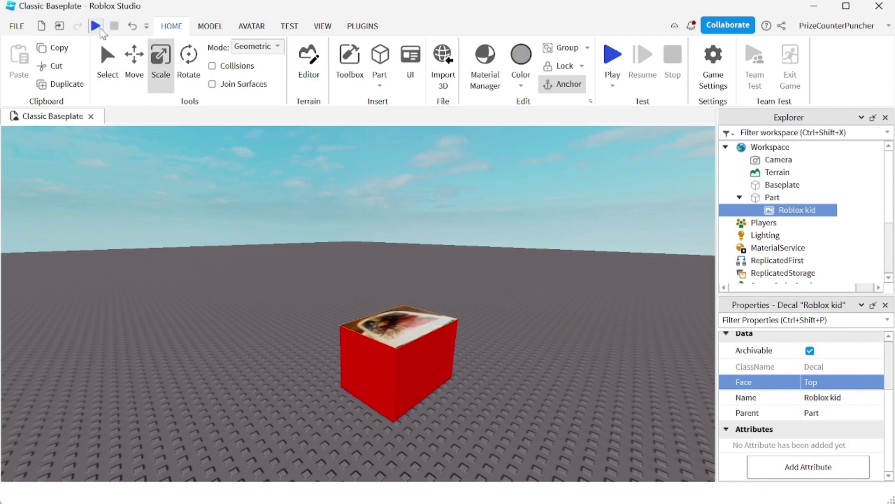
left_click(95, 26)
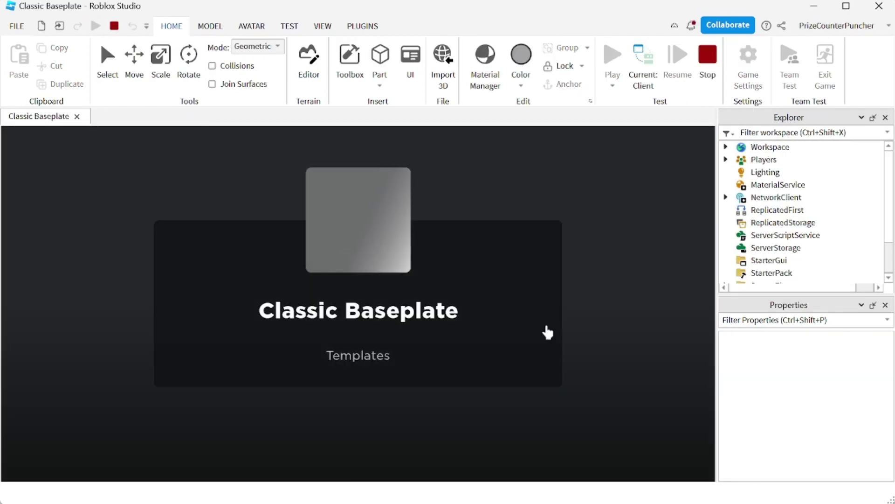